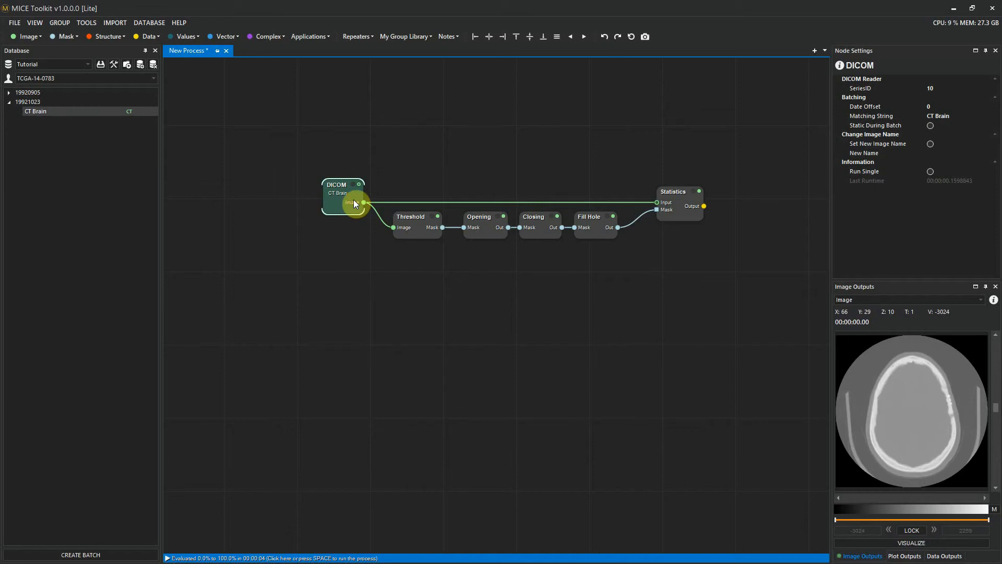
Examine the settings and outputs of the Threshold, Opening, Closing, Fill Hole and Statistics nodes.
left_click_drag(387, 206, 622, 254)
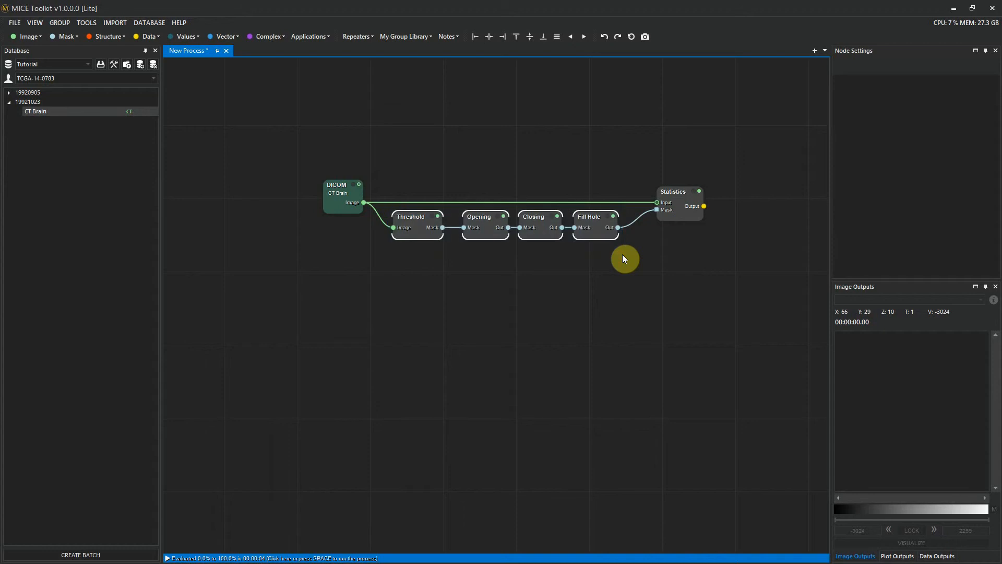
left_click(503, 253)
left_click(416, 230)
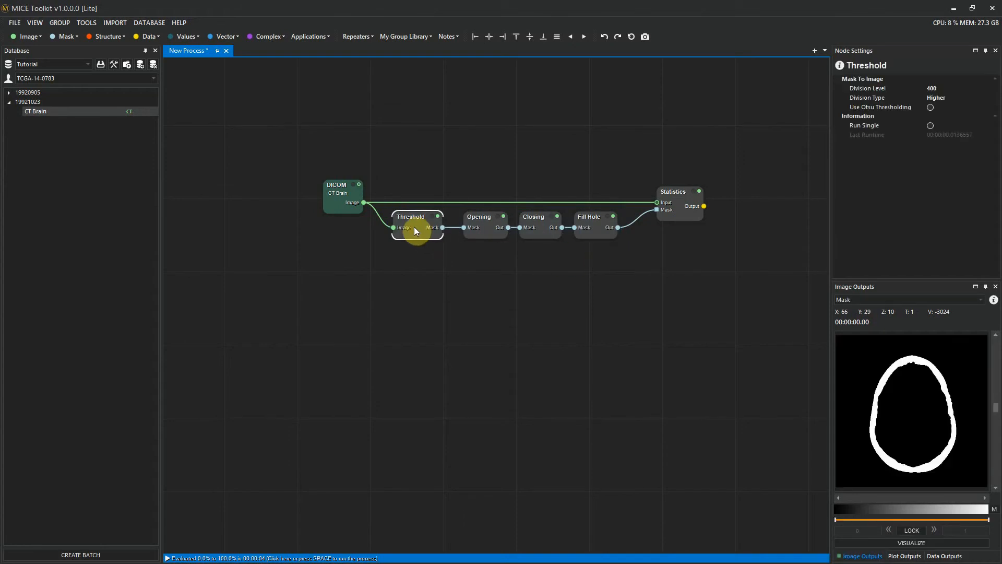
left_click(484, 230)
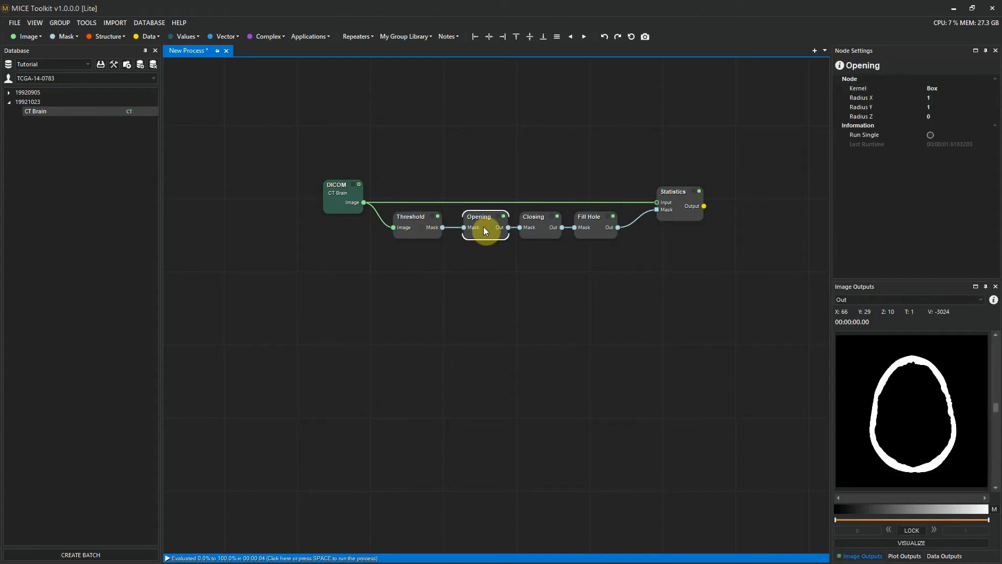
left_click(542, 230)
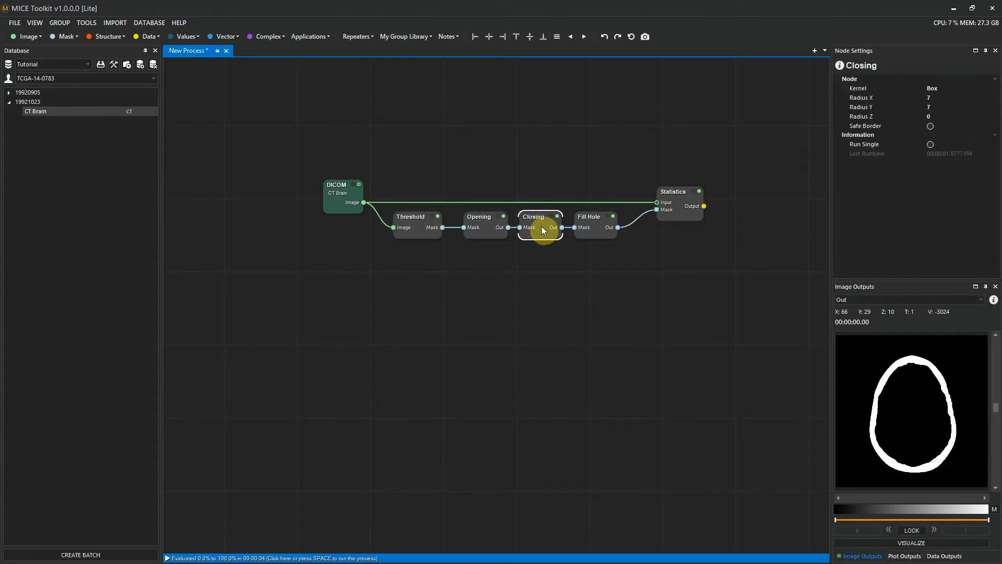
left_click(588, 224)
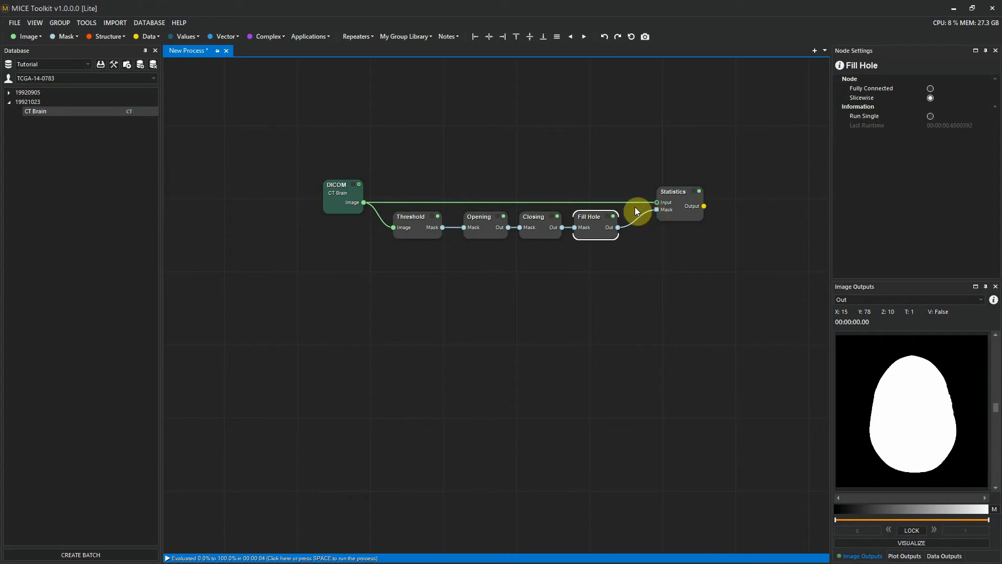
left_click(665, 193)
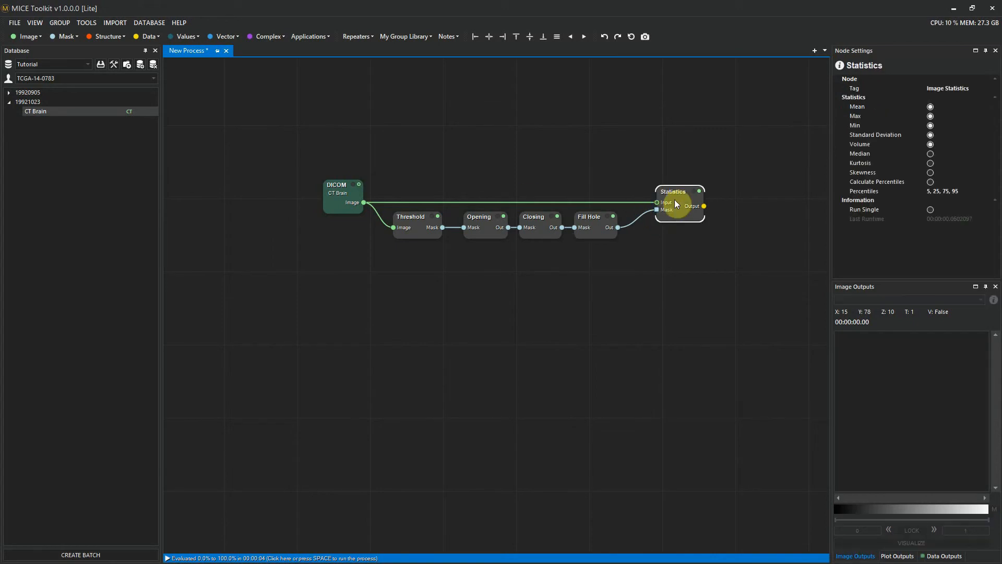
left_click_drag(391, 161, 713, 286)
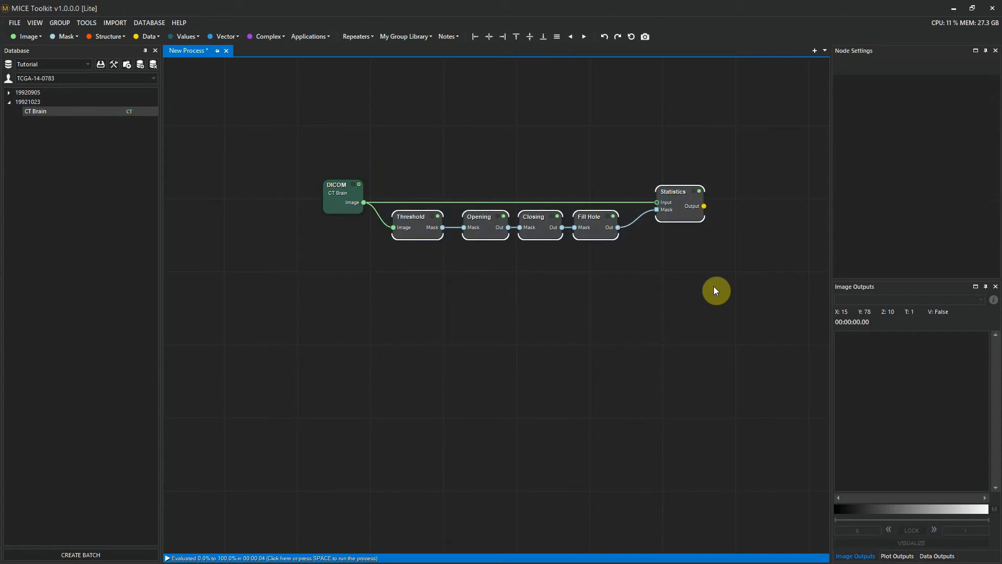
left_click(713, 286)
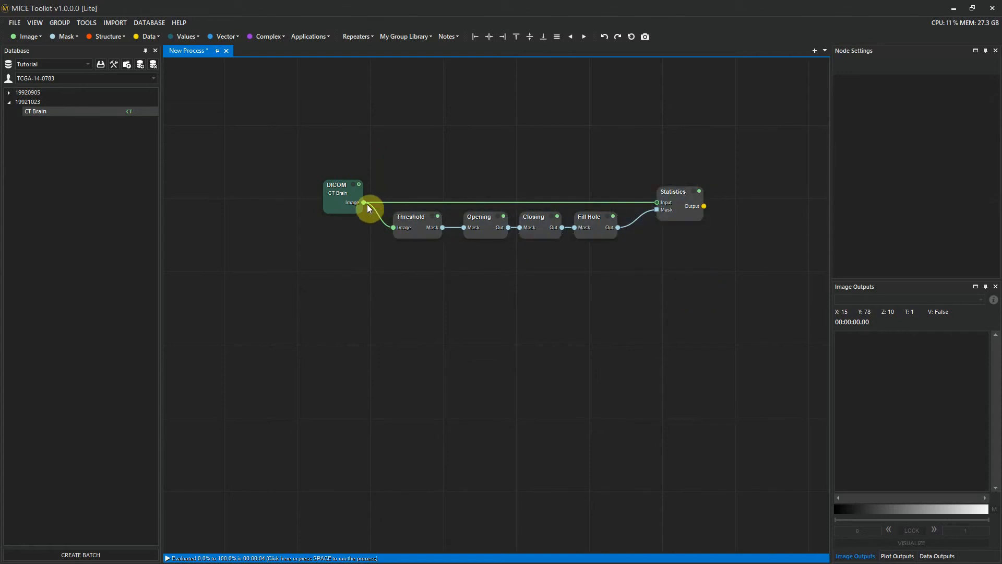
Disconnect the DICOM node from Threshold and Statistics and move it farther away from the processing chain.
left_click_drag(364, 203, 657, 203)
left_click_drag(364, 202, 256, 204)
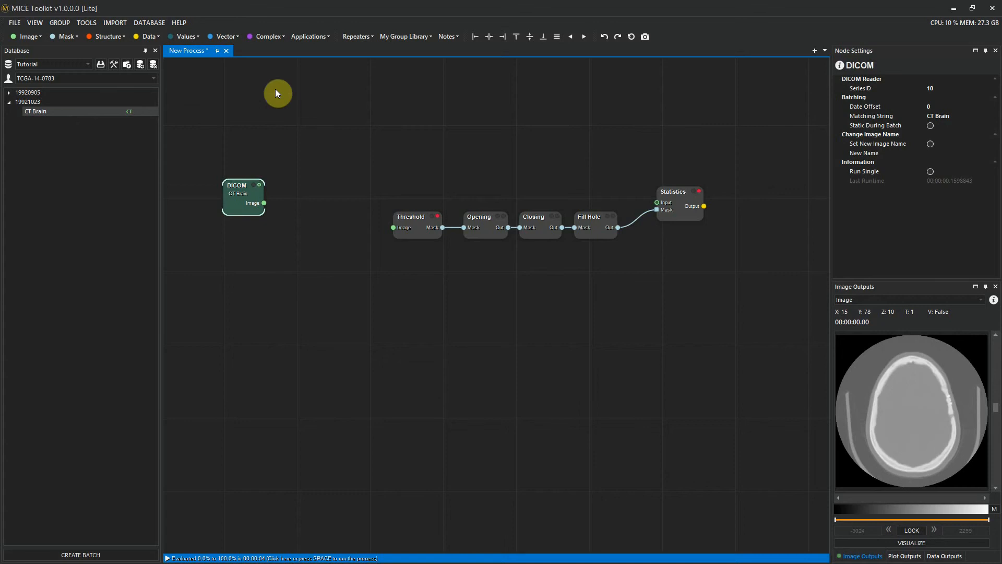
Add an Image repeater in front of the Threshold node and set its description to CT.
left_click(355, 36)
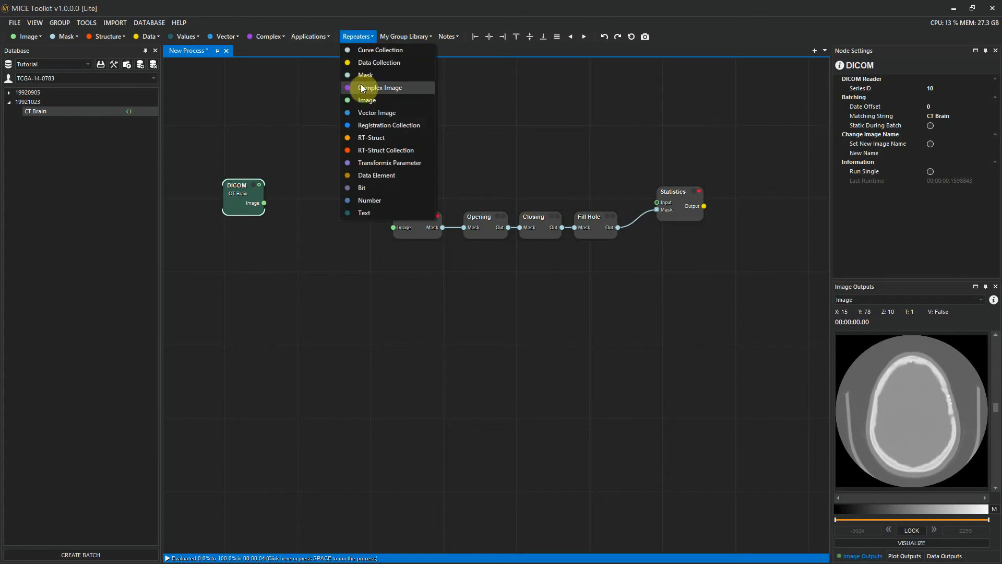
left_click(365, 100)
left_click_drag(168, 68, 337, 205)
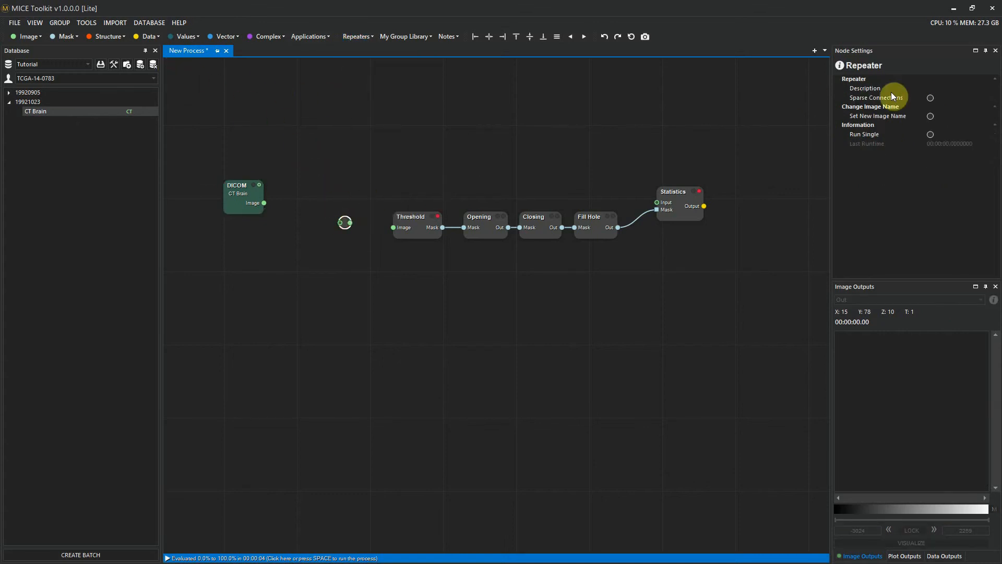
left_click(957, 87)
type("CT")
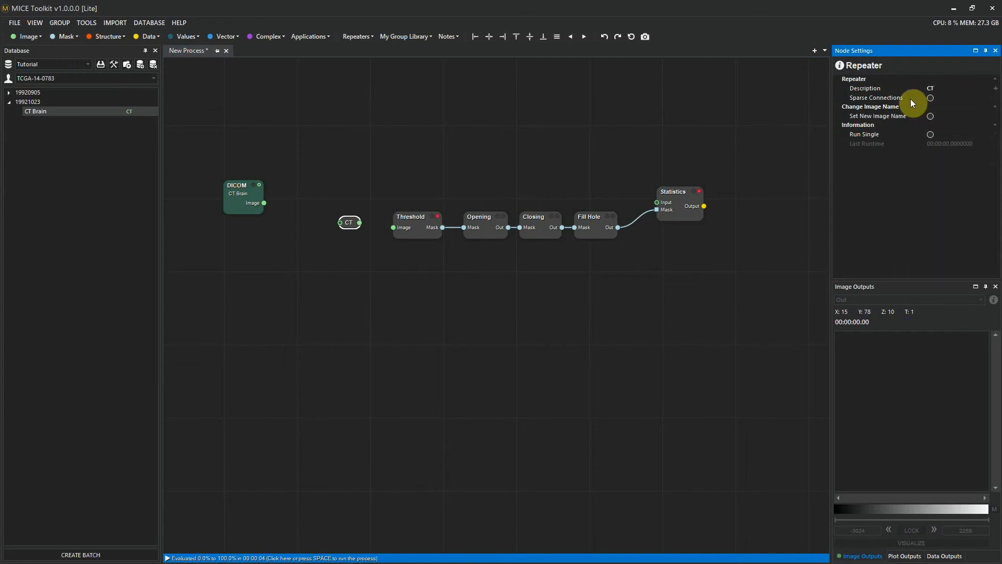
Add a Mask repeater below the Statistics node.
left_click(355, 38)
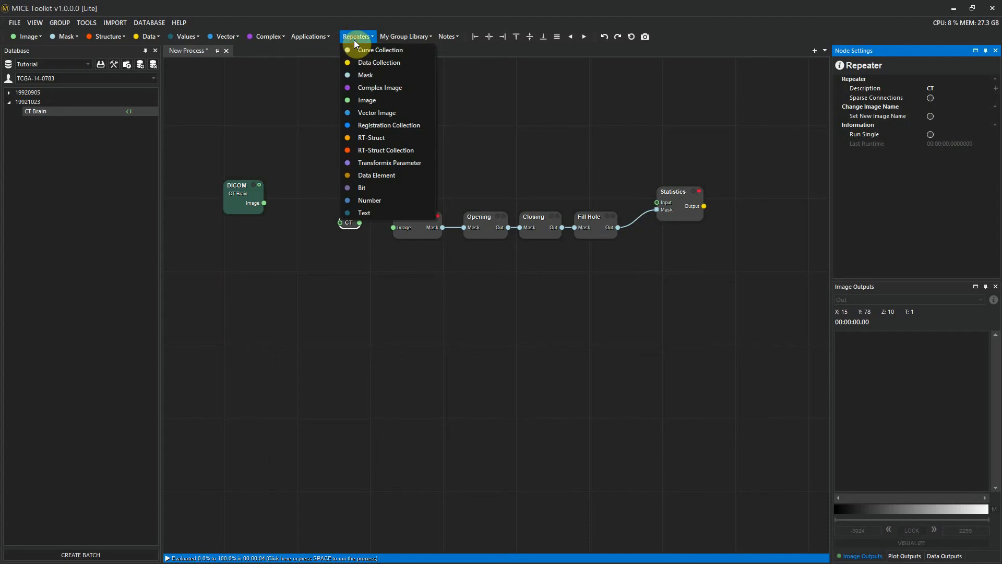
left_click(358, 71)
left_click_drag(165, 65, 659, 249)
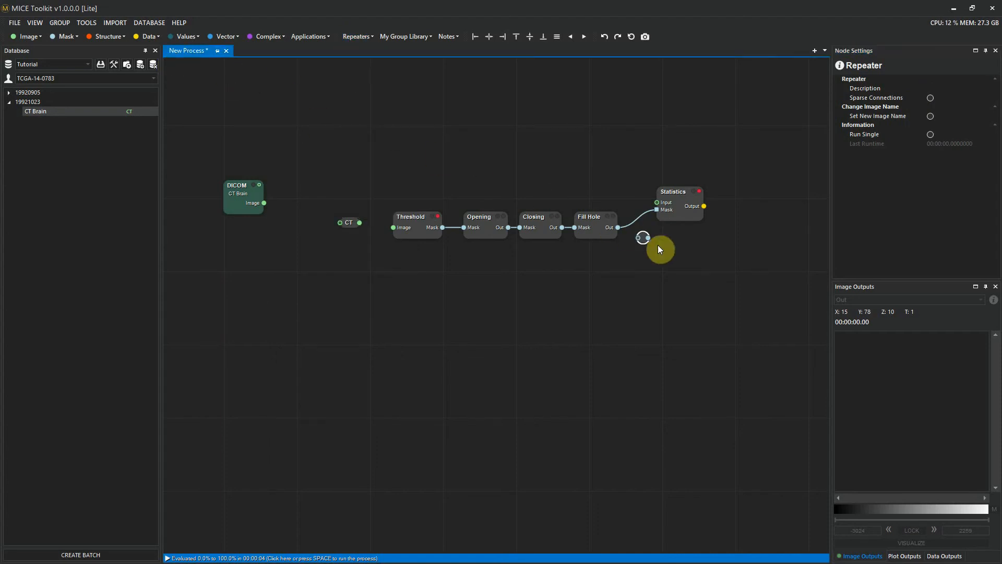
Add a Data Collection repeater after the Statistics node and set its description to Statistics.
left_click(365, 36)
left_click(368, 60)
left_click_drag(170, 64, 666, 181)
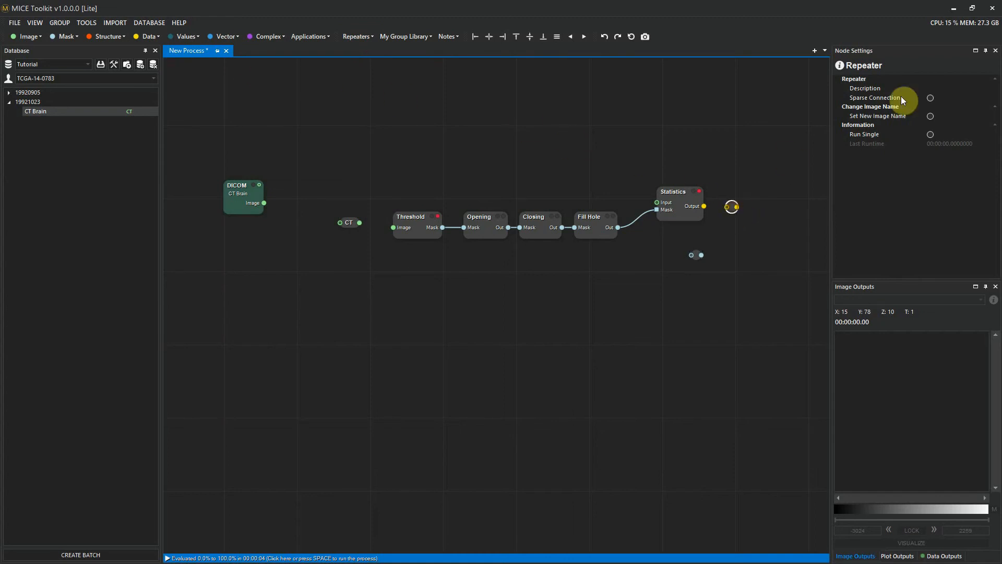
left_click(948, 87)
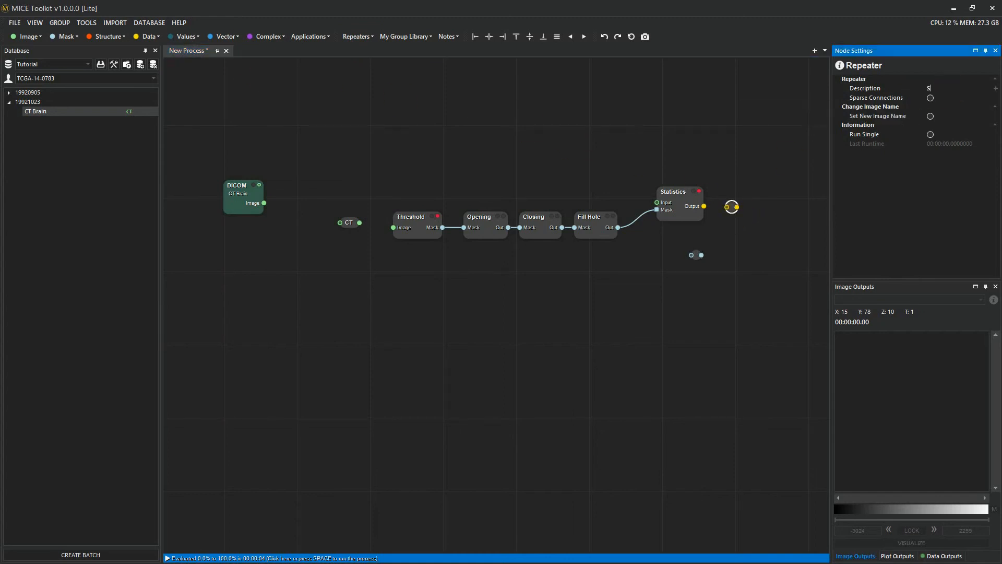
type("Statistics")
key("Return")
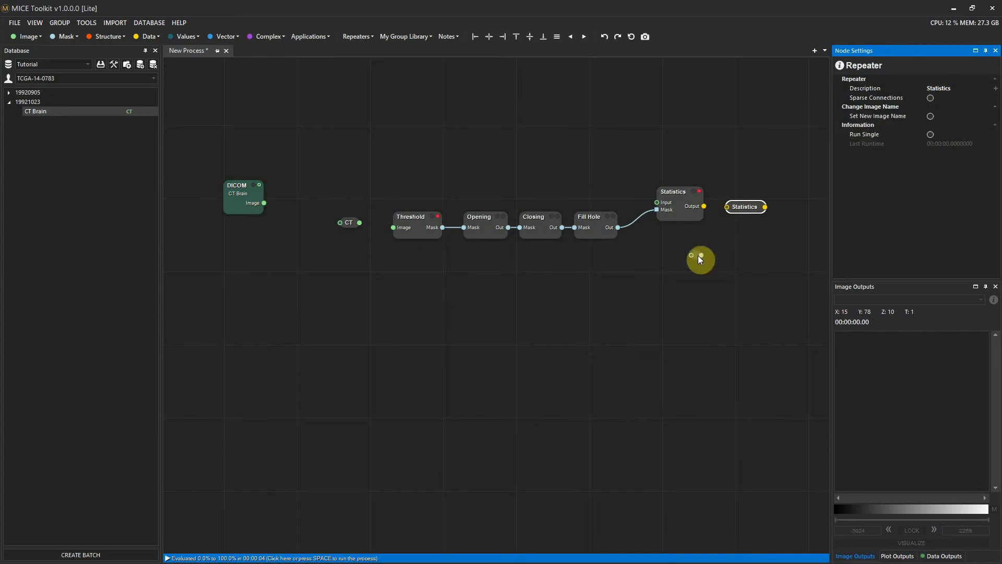
Set the mask repeater's description to Mask and connect the Fill Hole output to it.
left_click(697, 255)
left_click(933, 88)
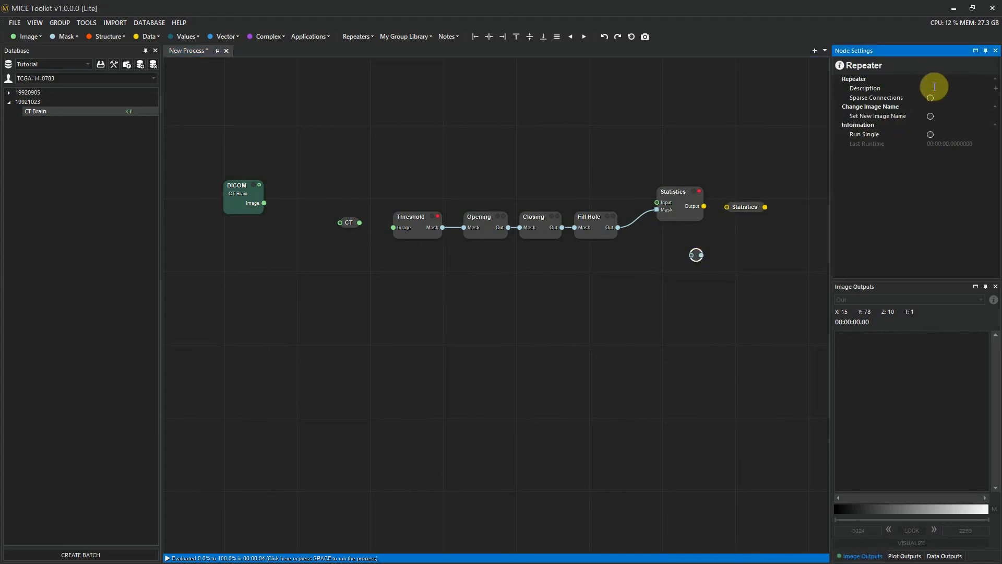
type("Mask")
left_click_drag(618, 228, 691, 255)
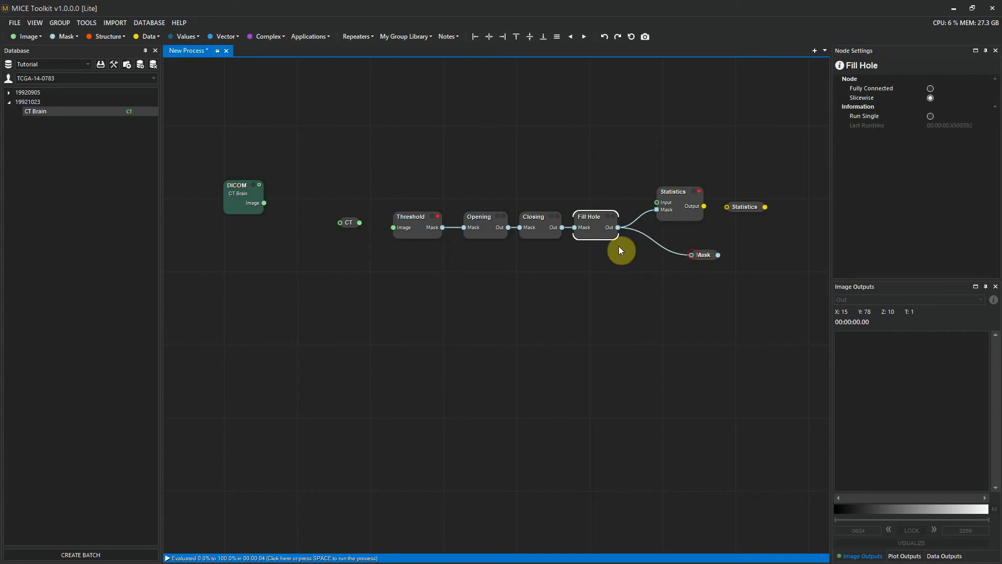
Connect the CT repeater to the Threshold and Statistics image inputs, and the Statistics output to the Statistics repeater.
left_click(361, 225)
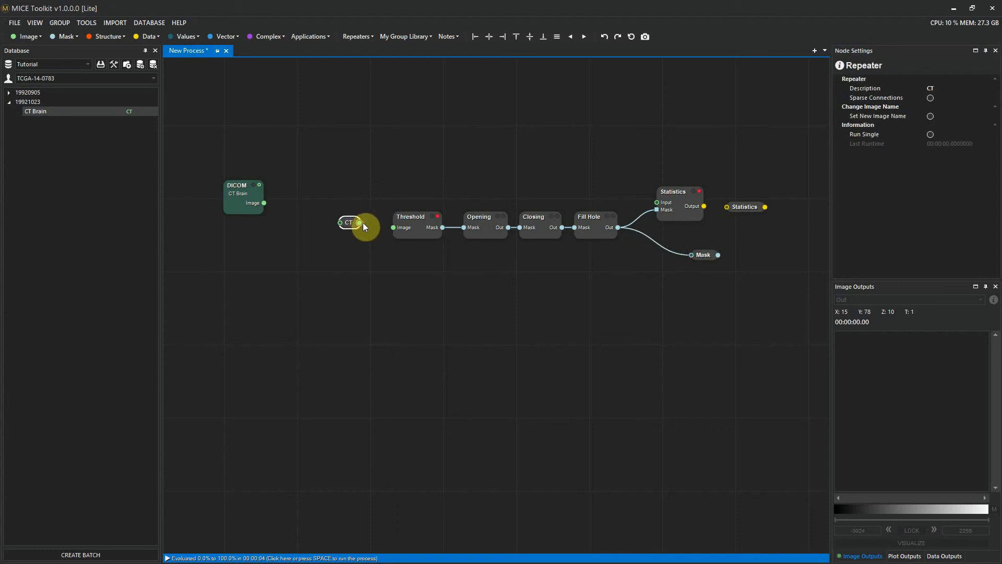
left_click_drag(362, 221, 655, 205)
left_click(702, 206)
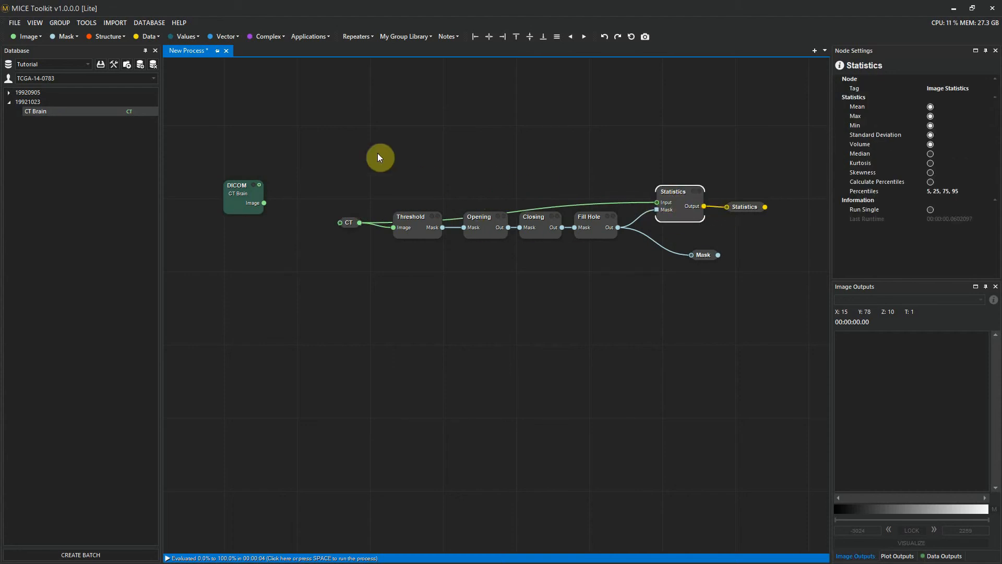
Group all nodes and repeaters except the DICOM node, and place the new group in the workspace.
left_click_drag(313, 128, 778, 329)
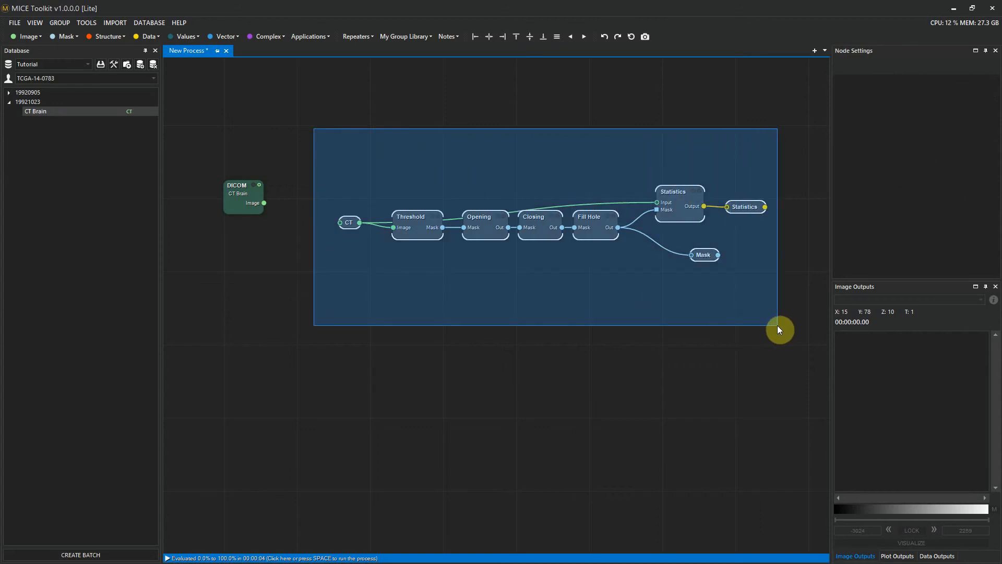
left_click_drag(777, 328, 778, 328)
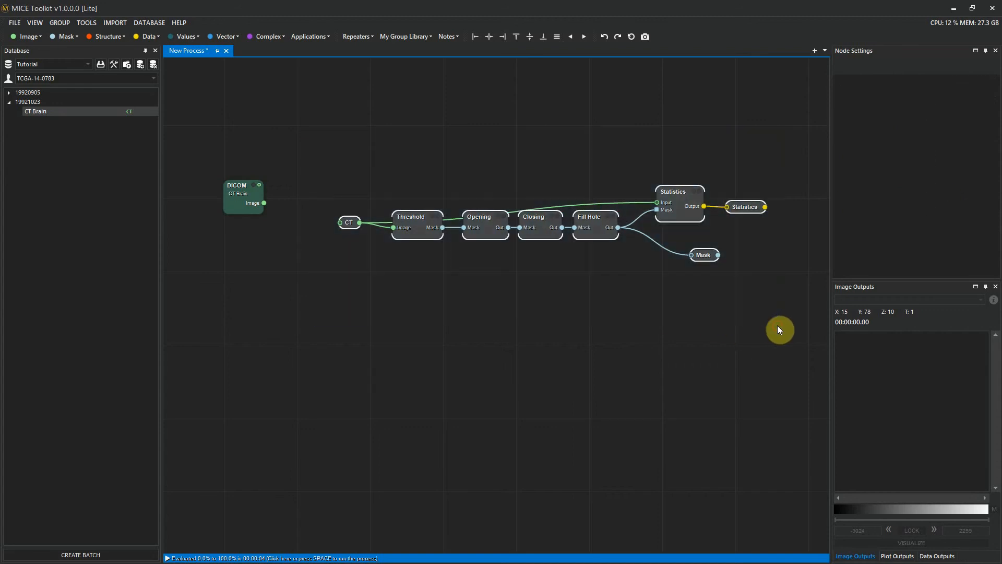
right_click(595, 222)
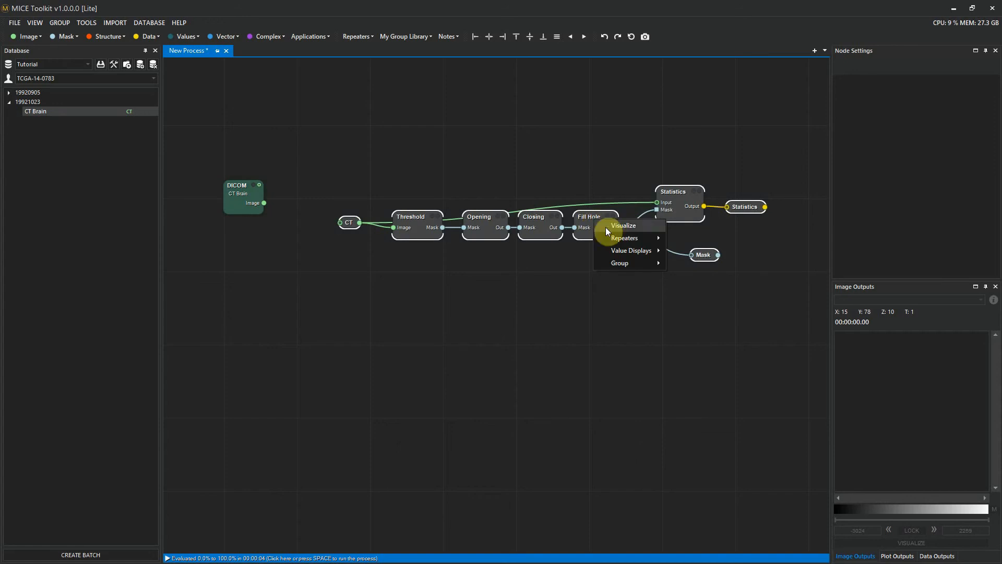
mouse_move(625, 262)
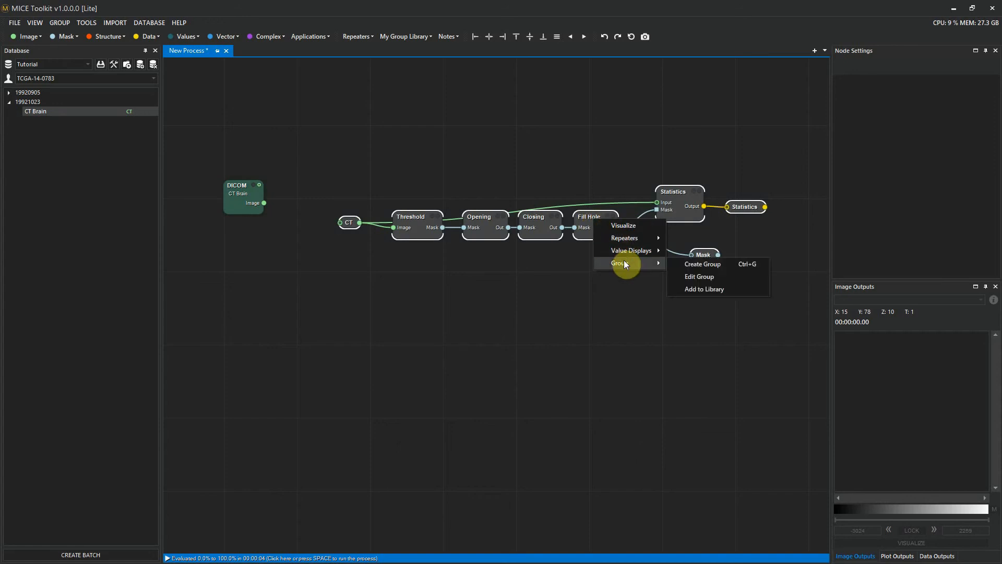
left_click(684, 263)
left_click_drag(578, 235, 480, 181)
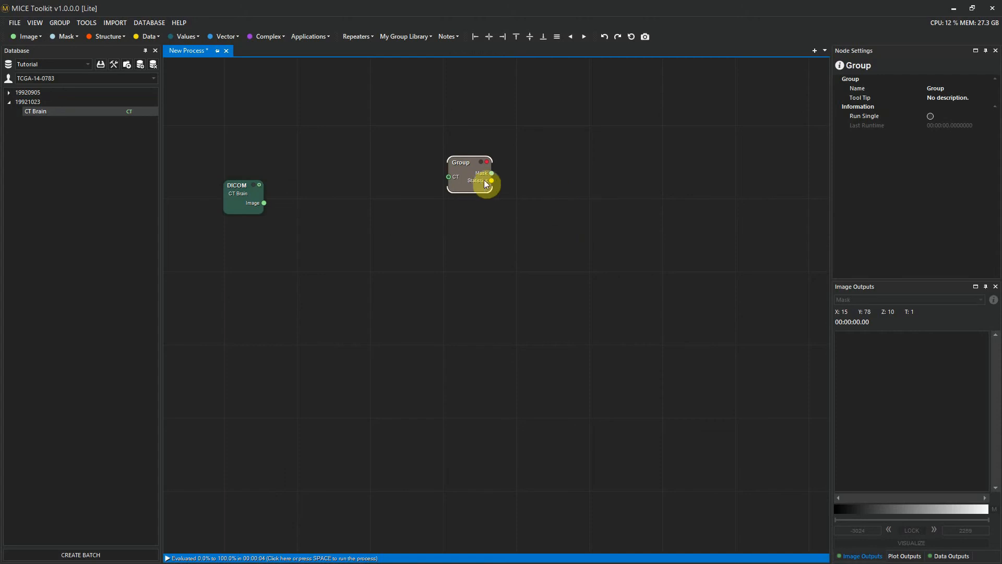
Rename the group as "CT statistics".
left_click(952, 89)
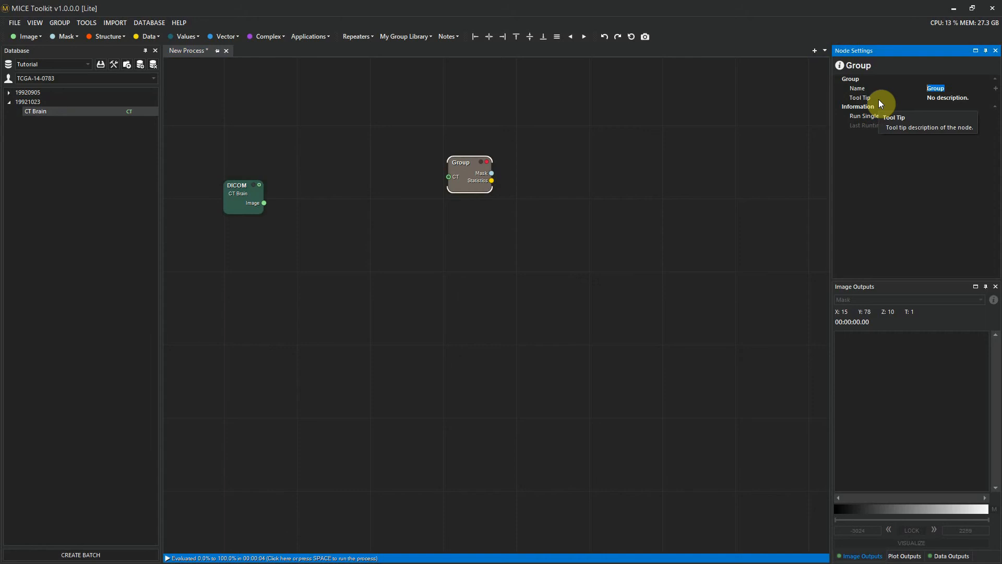
type("CT statistics")
key("Return")
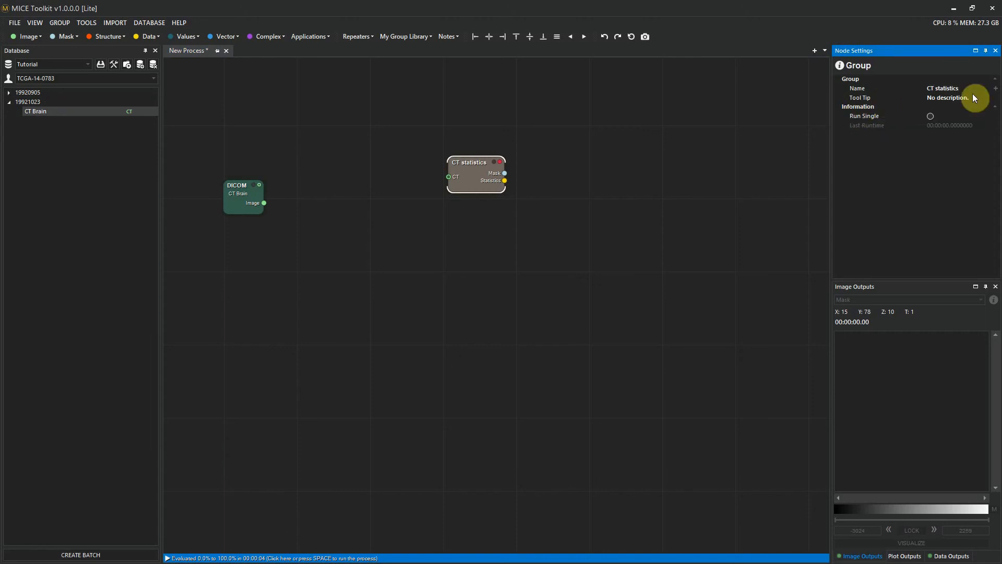
Set the group's tool tip to "Calculate CT statistics" and check it in the node information.
left_click(995, 98)
key("ctrl+a")
type("Ca")
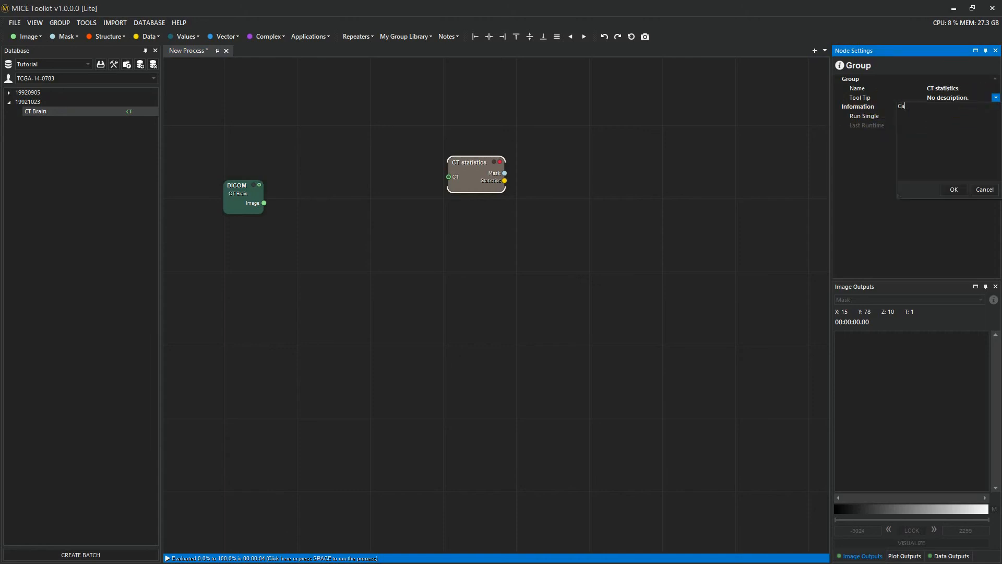
type("lculate CT statistics")
key("Return")
left_click(953, 189)
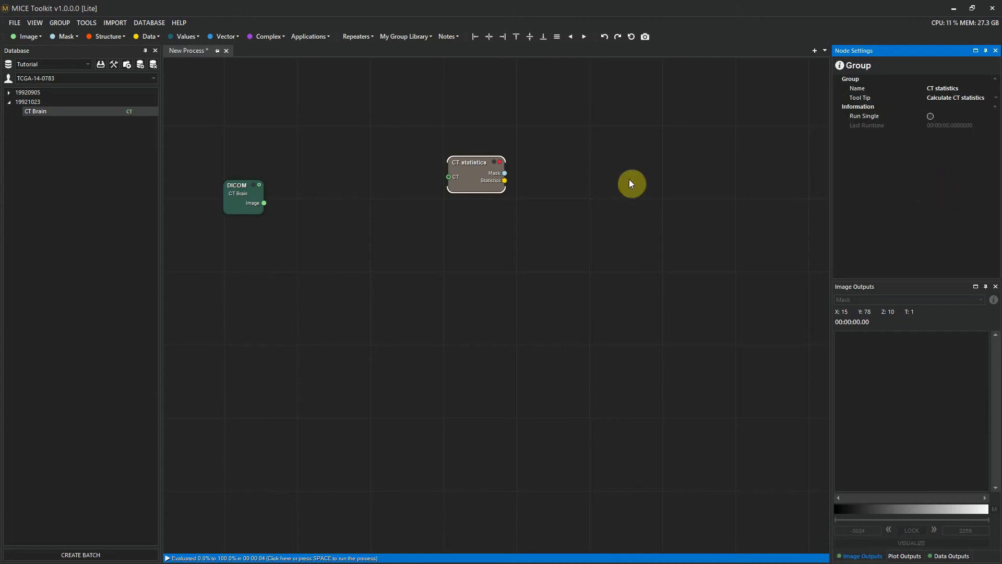
left_click(639, 141)
mouse_move(839, 64)
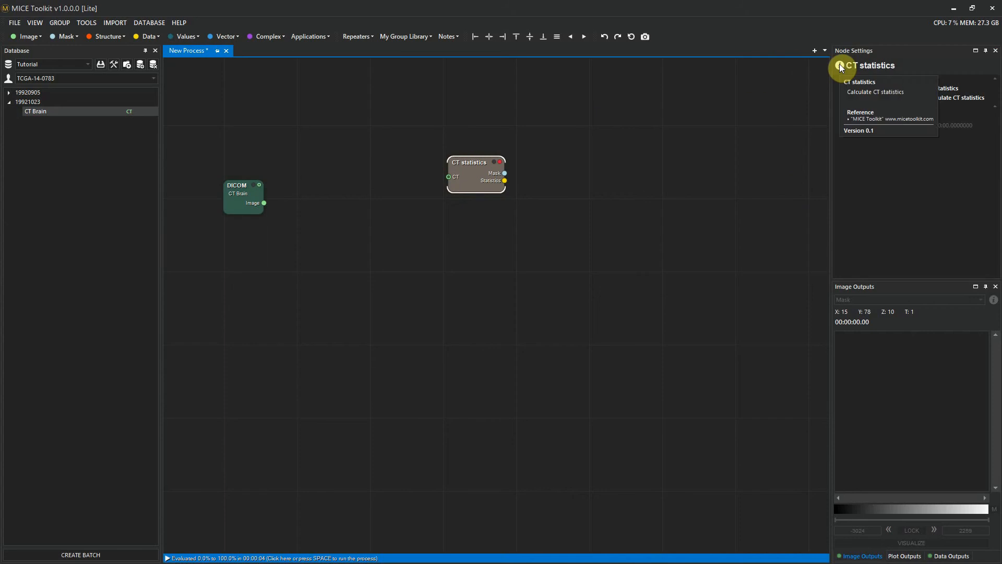
left_click(665, 152)
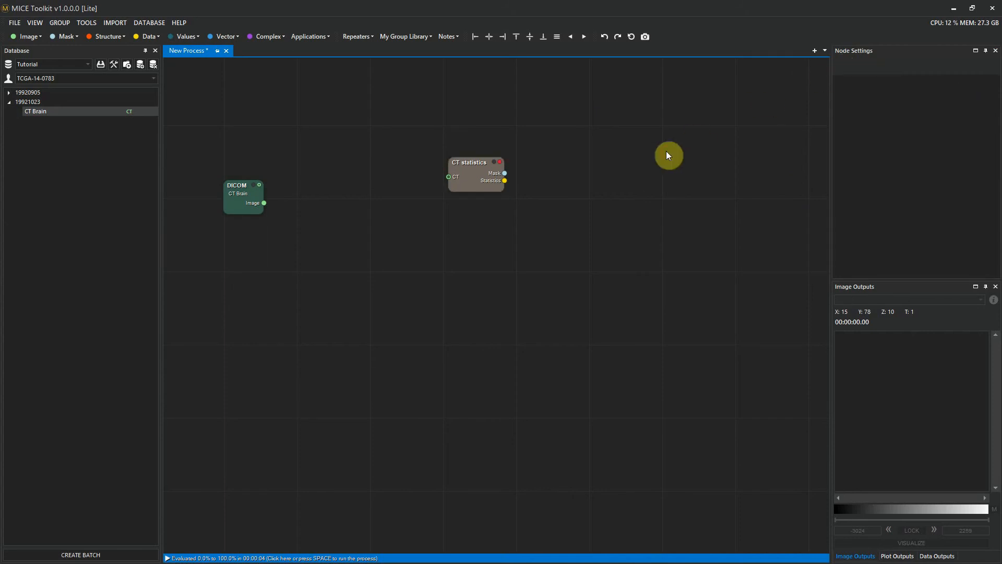
Connect the DICOM node's image output to the CT input of the CT statistics group and run the process.
left_click_drag(240, 192, 449, 176)
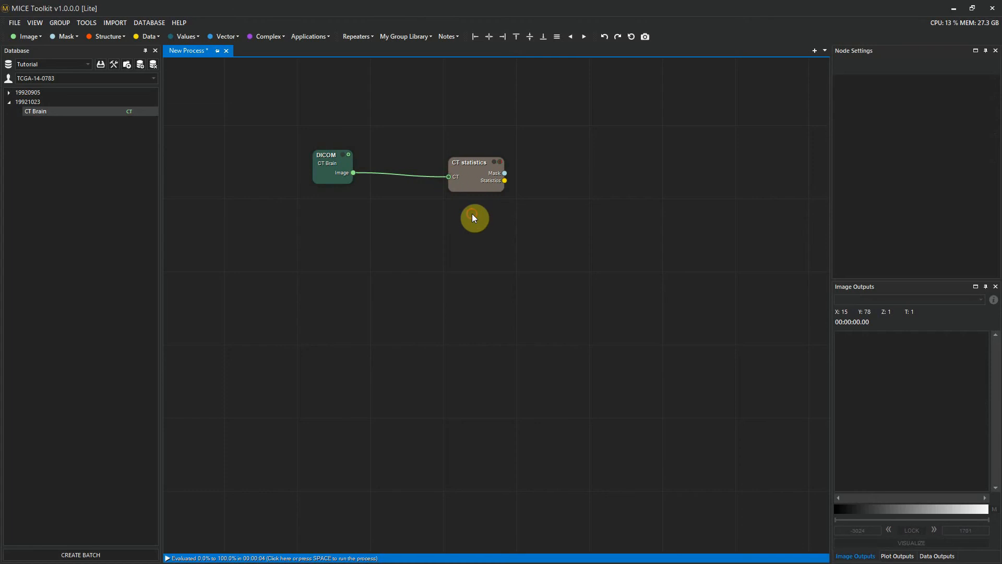
key("space")
Browse the slices of the CT statistics group's Mask output.
left_click_drag(478, 175, 478, 168)
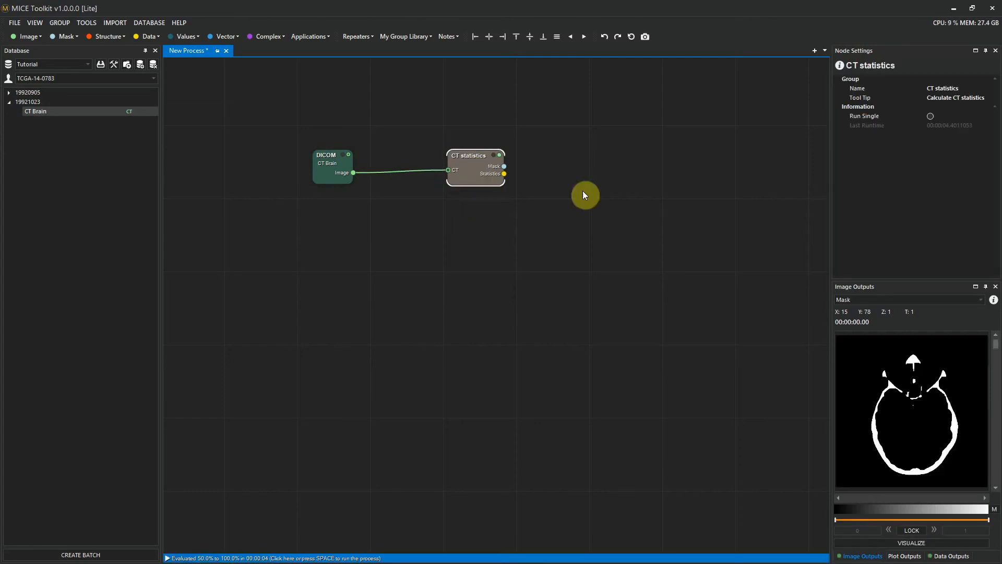
scroll(989, 376, "down", 2)
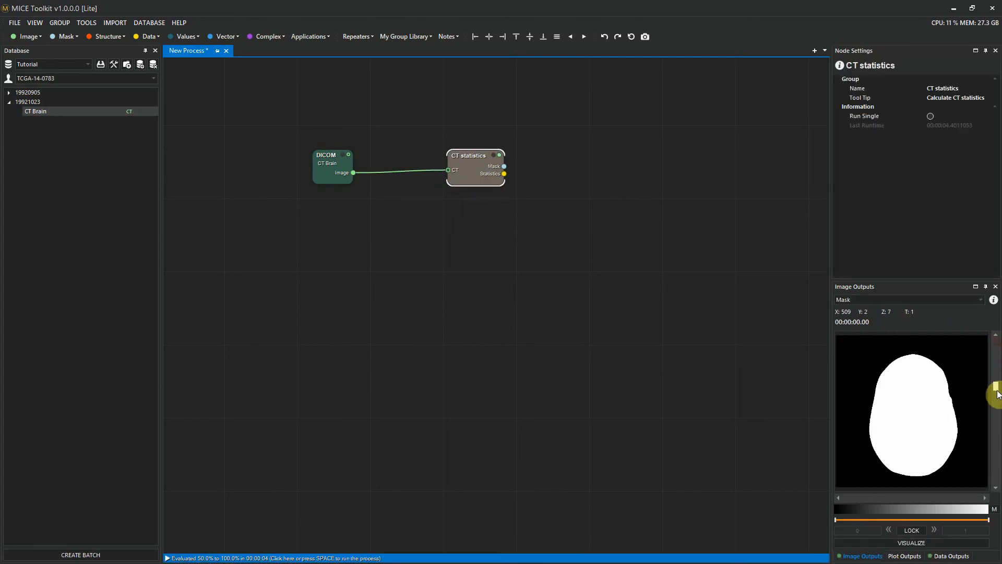
Show the CT statistics group's Statistics data output, narrow the output area, and inspect the nodes inside the group.
left_click(947, 555)
left_click_drag(831, 400, 882, 368)
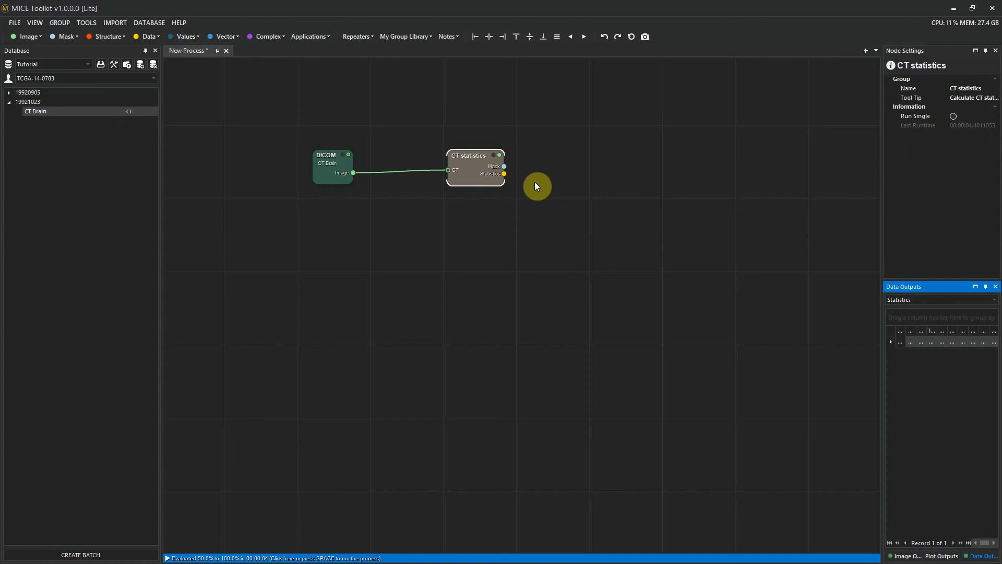
double_click(481, 166)
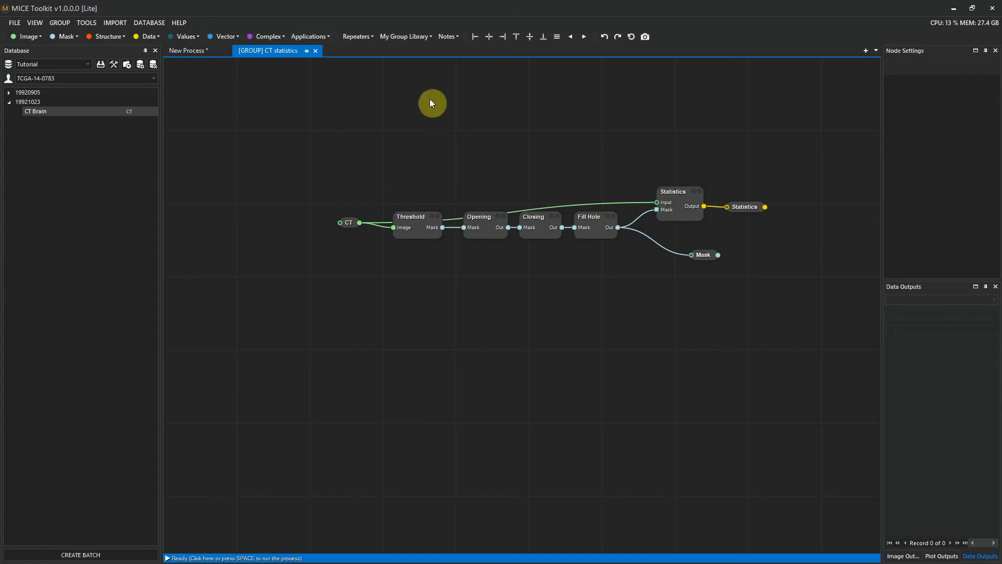
left_click(317, 51)
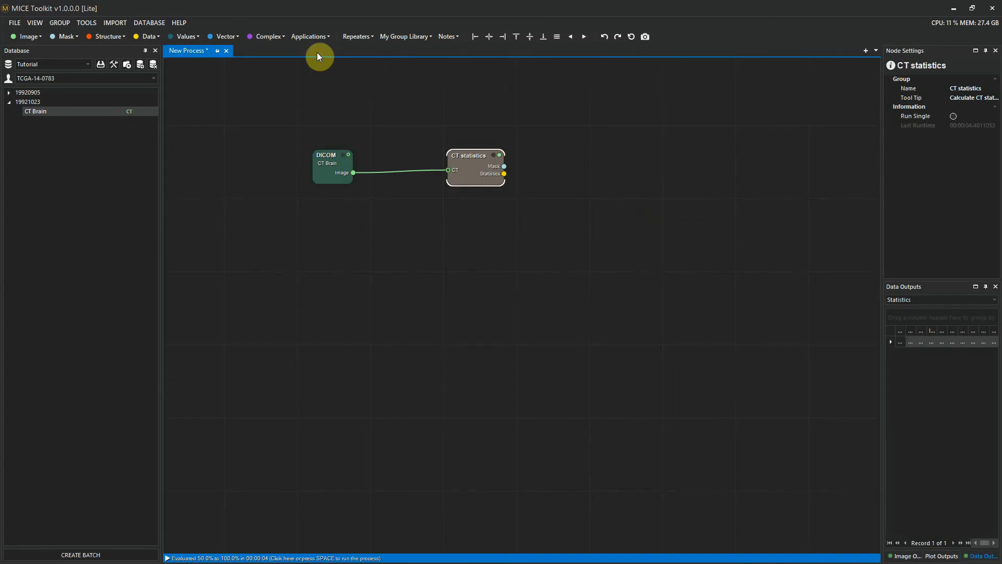
Add the CT statistics group to the group library and insert a second copy of it from the library into the process.
left_click_drag(481, 164, 484, 167)
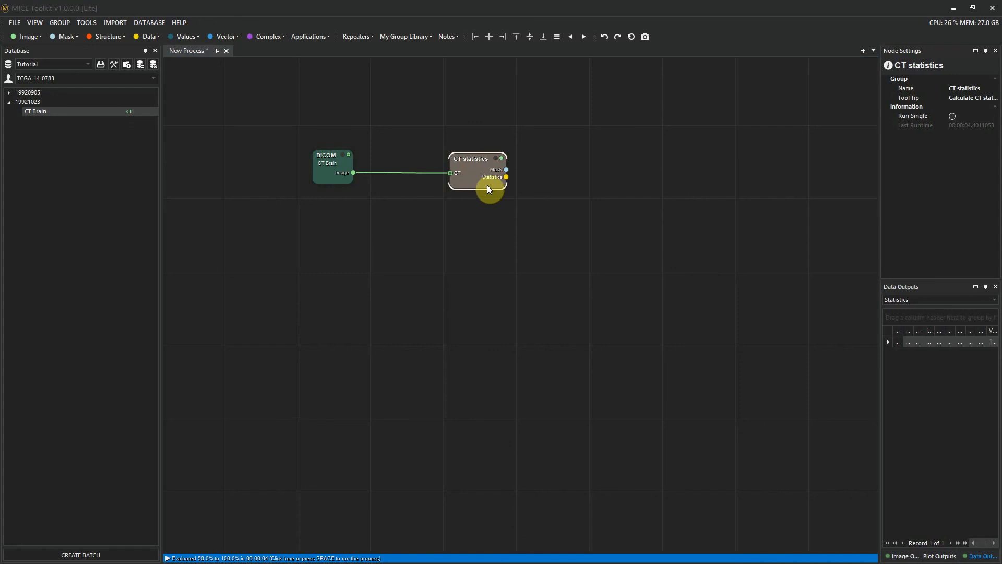
right_click(489, 189)
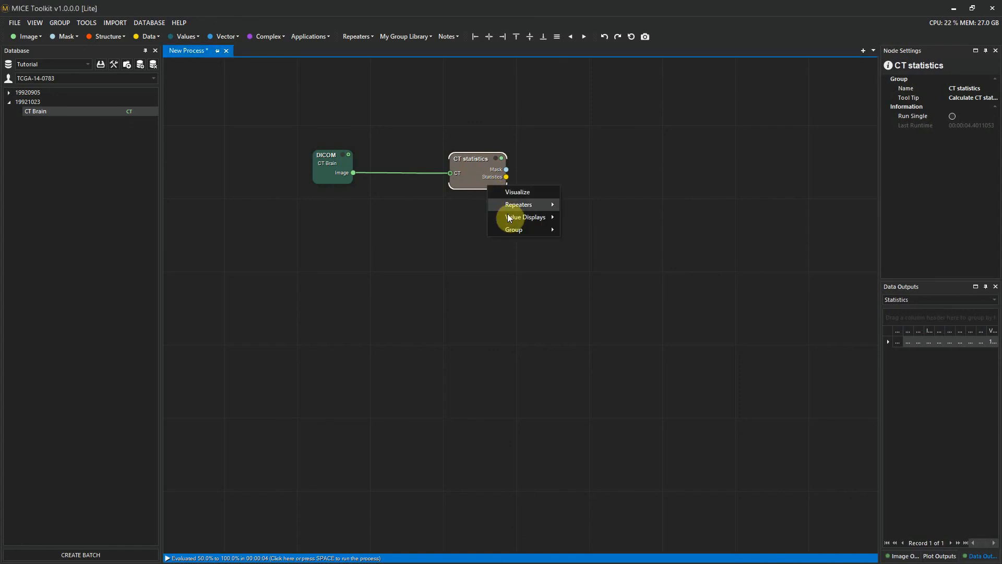
mouse_move(512, 230)
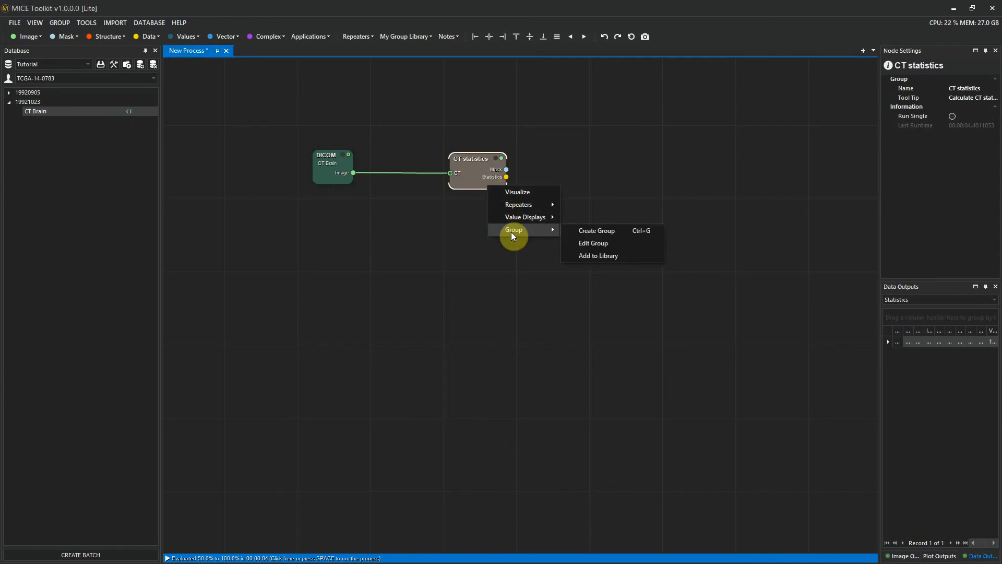
left_click(605, 254)
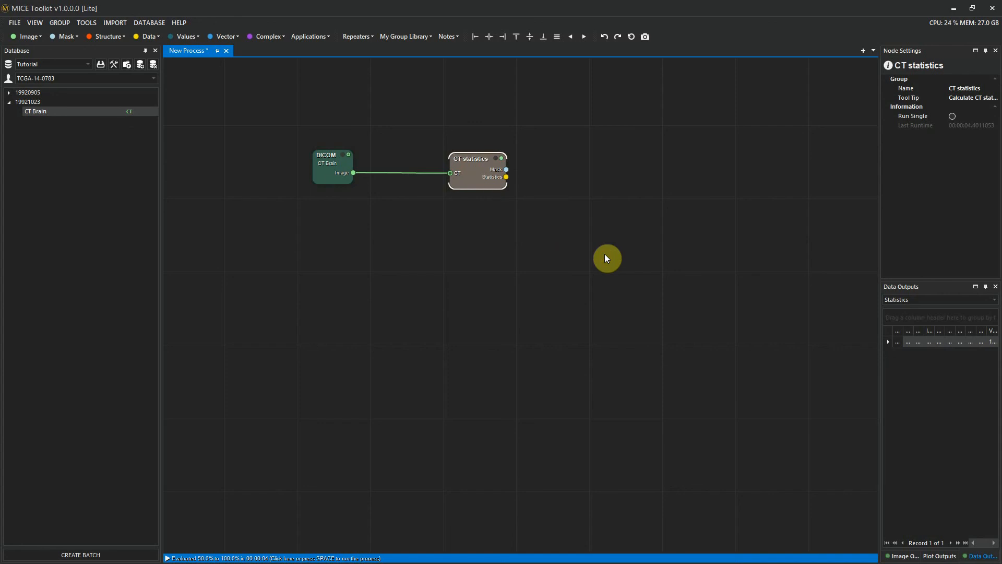
left_click(403, 40)
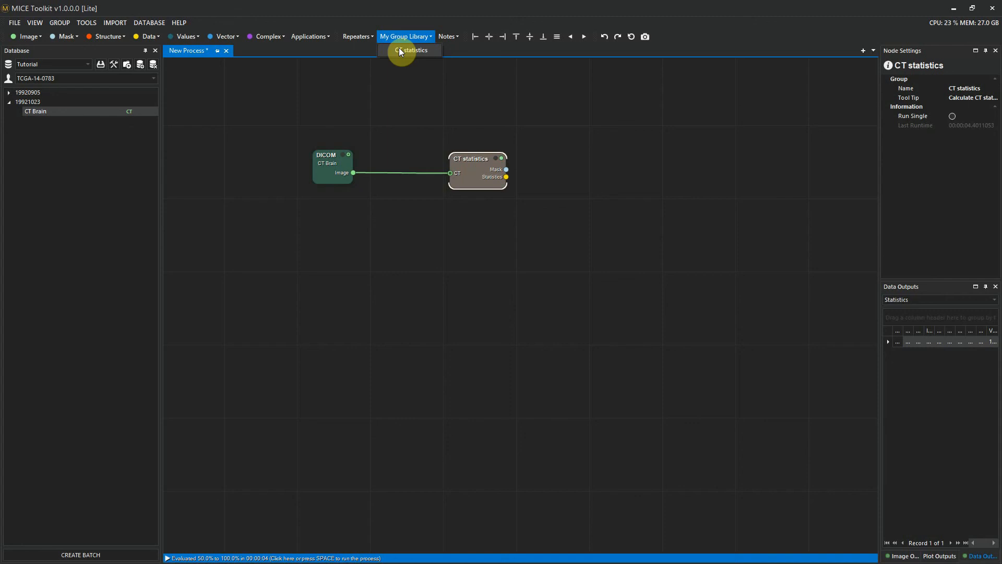
left_click(399, 48)
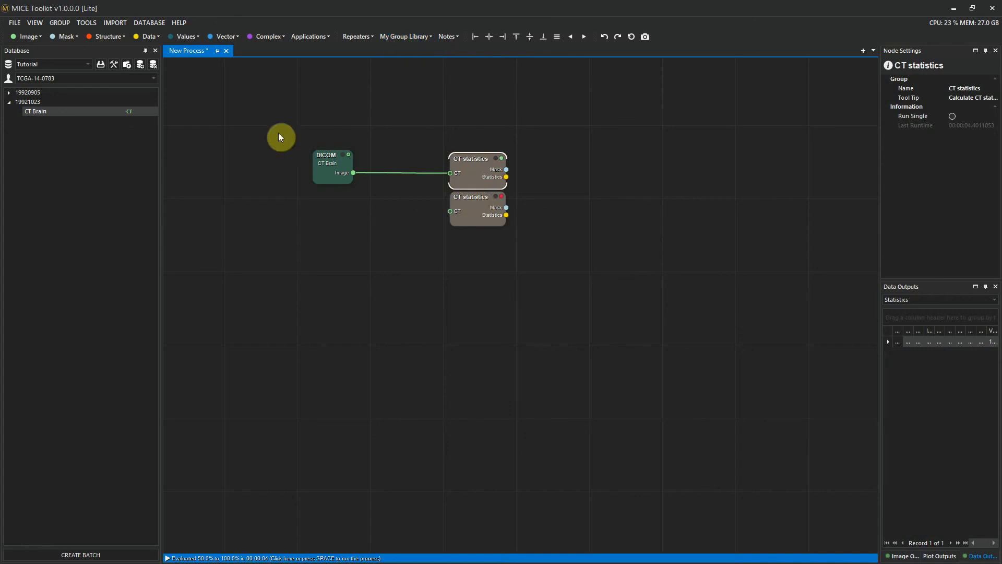
Open the group library's folder on disk and create a subfolder named "Statistics" in it.
left_click(56, 22)
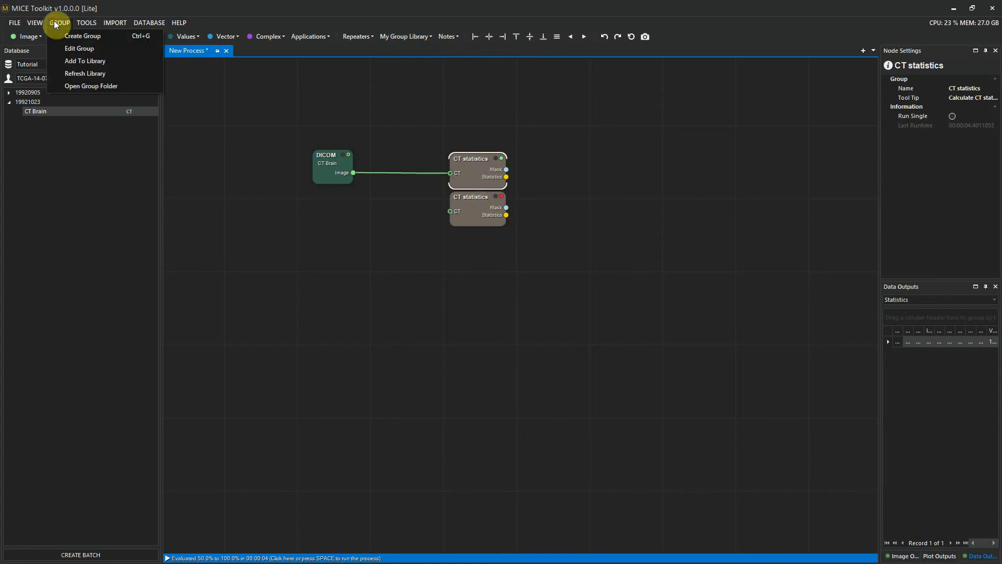
left_click(78, 88)
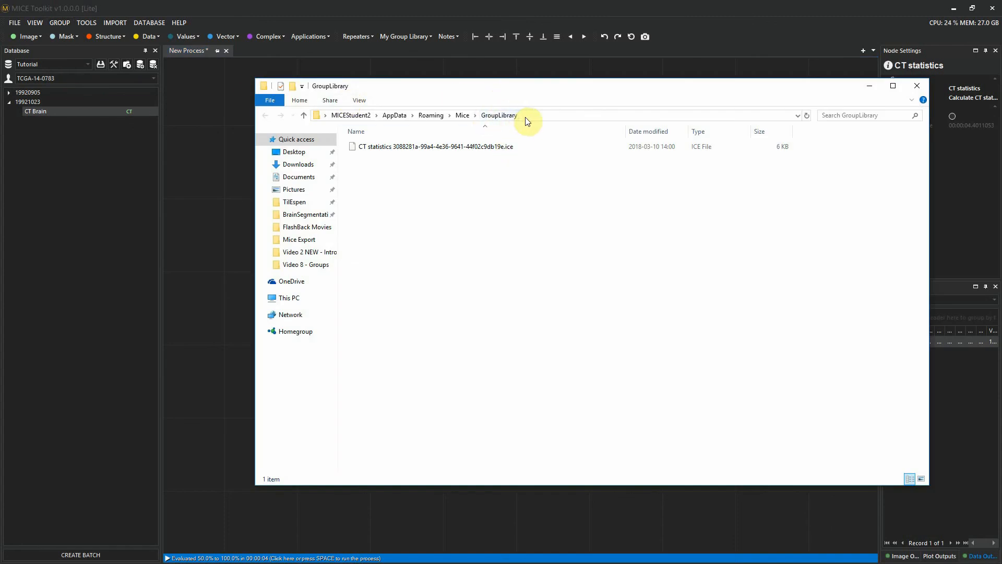
right_click(402, 191)
mouse_move(436, 314)
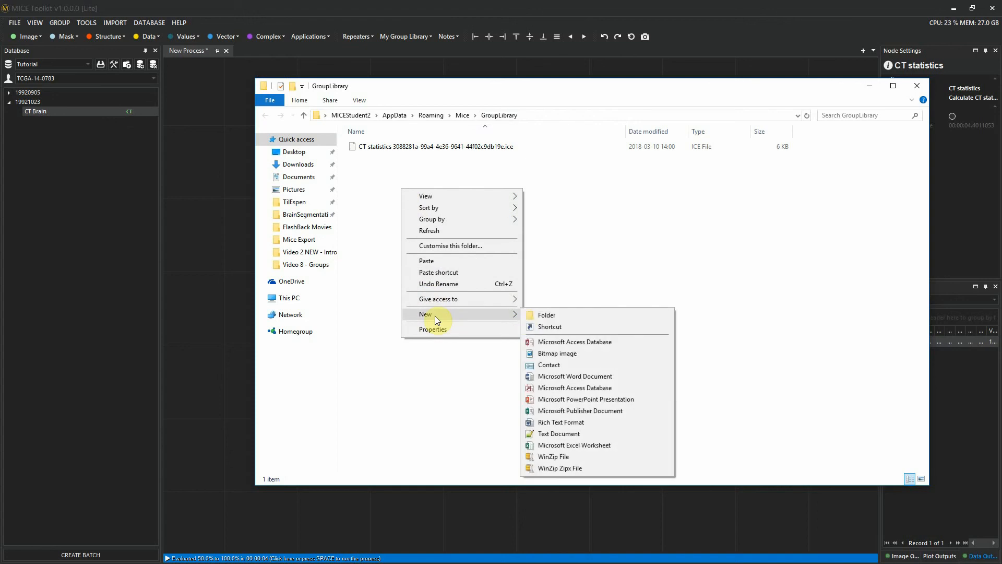
left_click(566, 315)
type("Statistics")
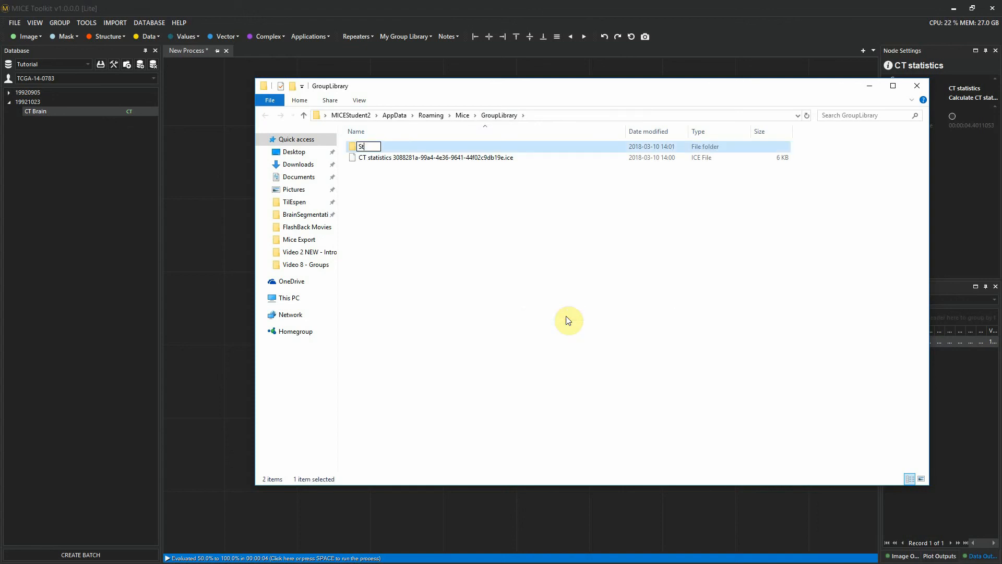
key("Return")
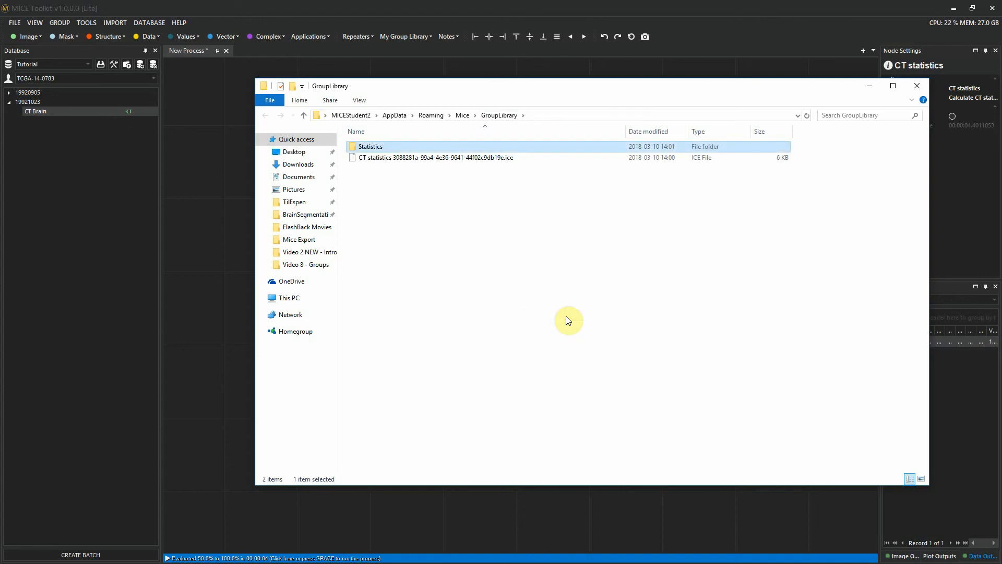
Move the CT statistics .ice file into the Statistics folder and close the file window.
left_click(374, 157)
left_click_drag(371, 157, 367, 146)
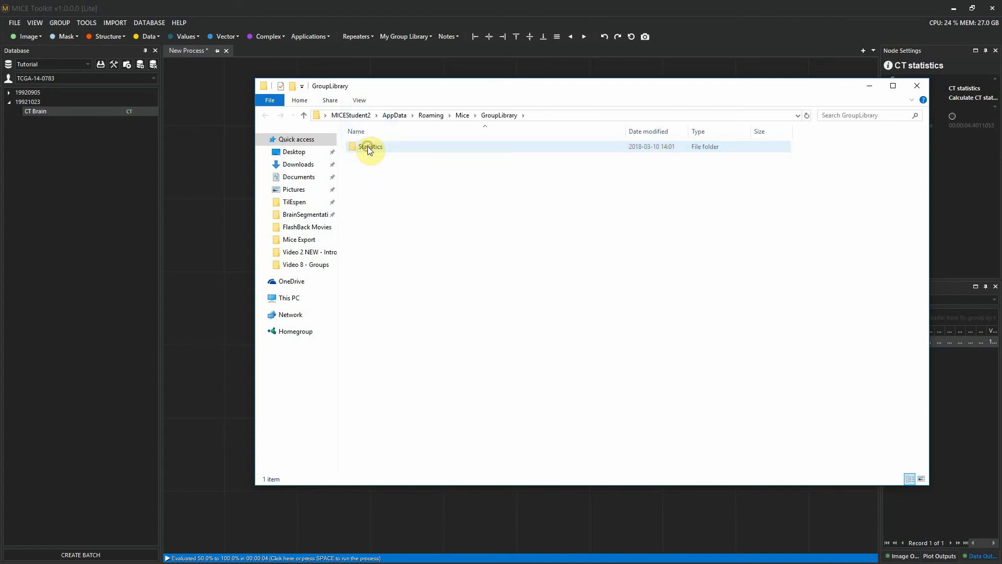
left_click(916, 85)
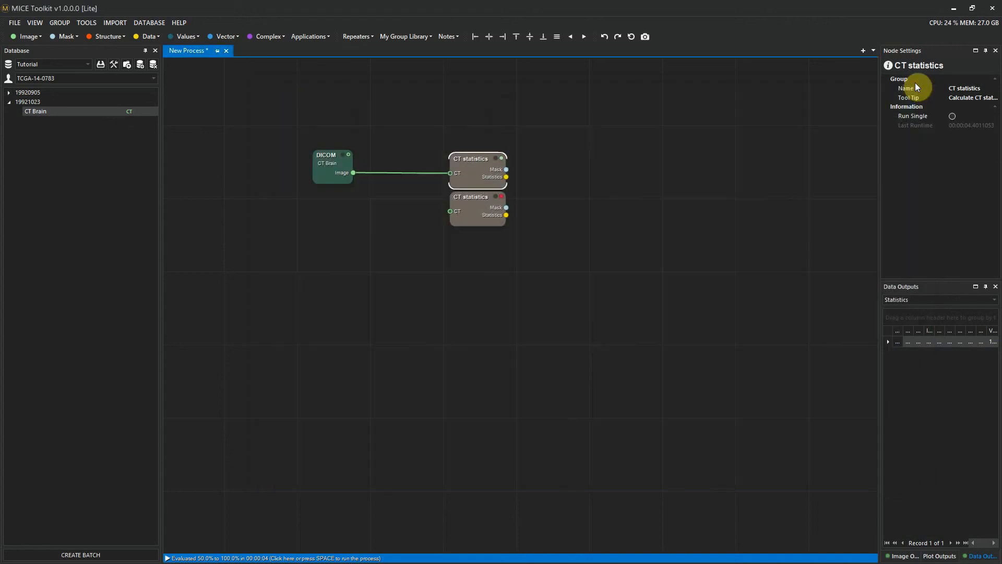
Refresh the group library and check that CT statistics is listed under the Statistics category.
left_click(56, 24)
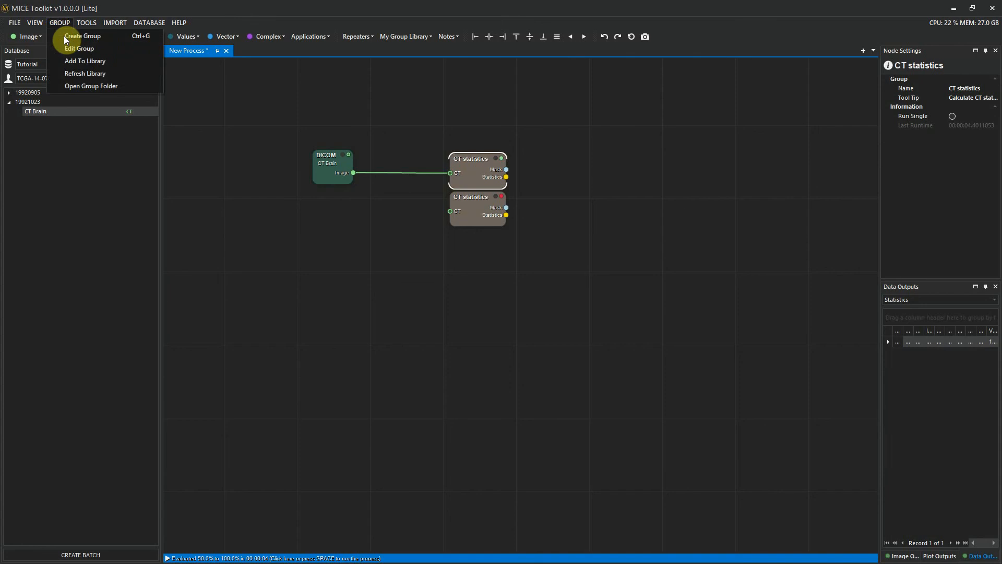
left_click(80, 73)
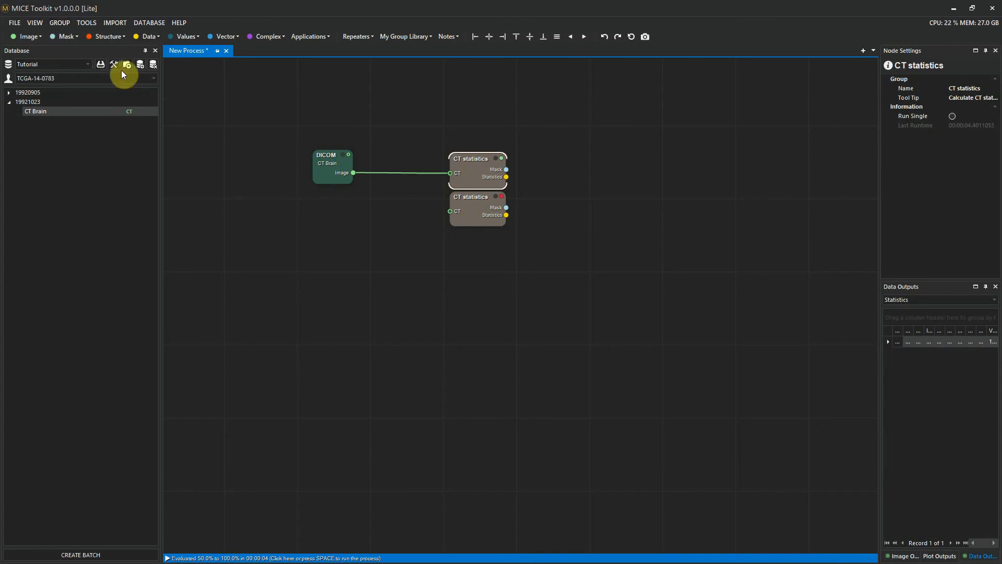
left_click(404, 36)
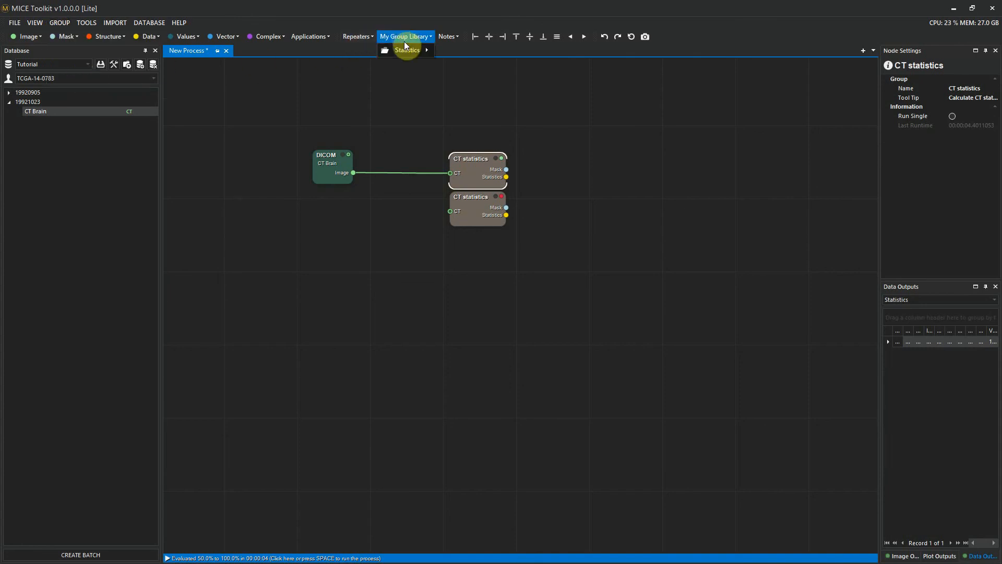
mouse_move(405, 48)
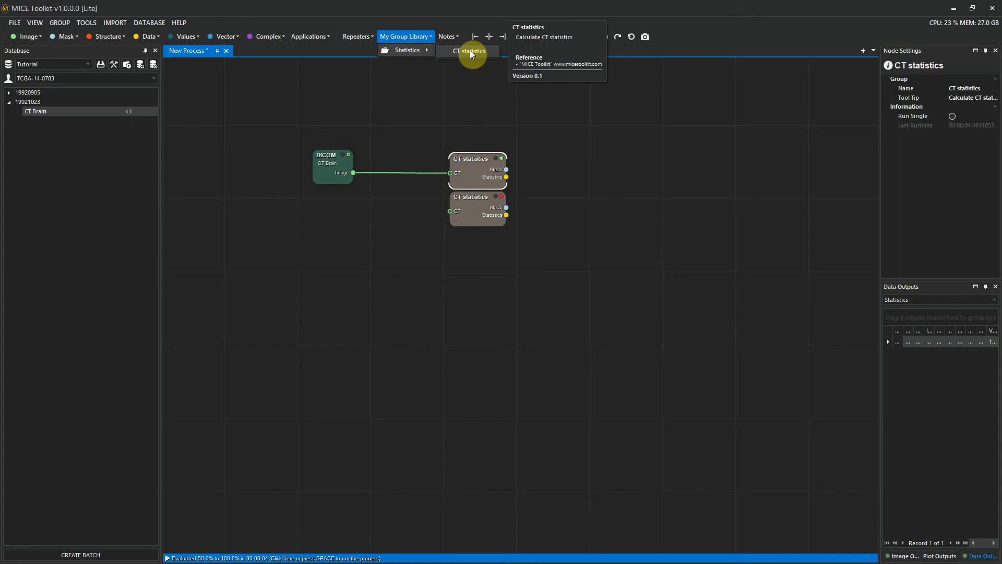
left_click(565, 151)
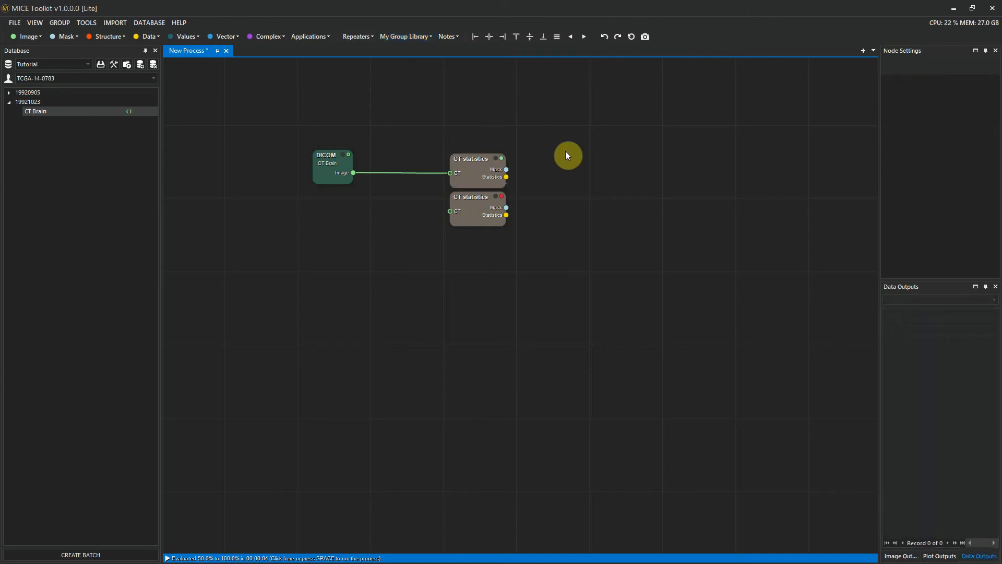